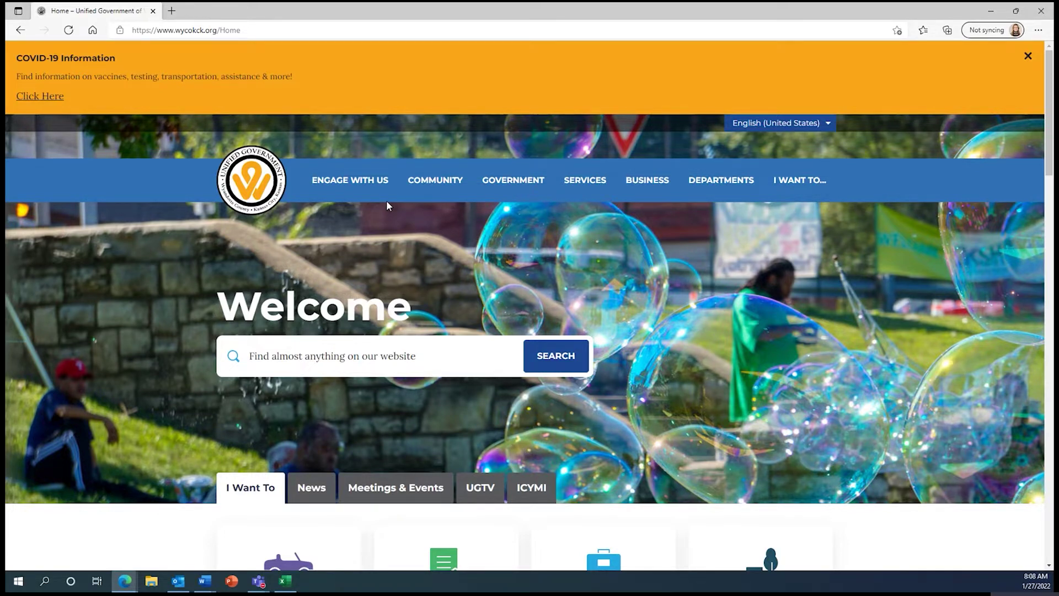
Open Open Budget Data from the Government > Budget & Finance menu on wycokck.org.
{"action": "mouse_move", "coordinate": [529, 185]}
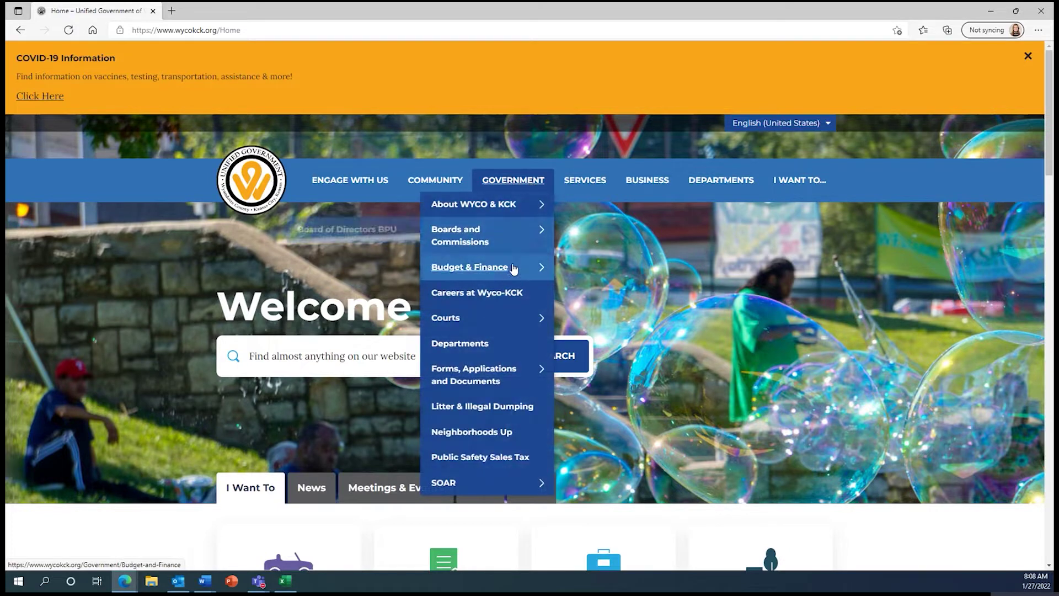
{"action": "mouse_move", "coordinate": [515, 267]}
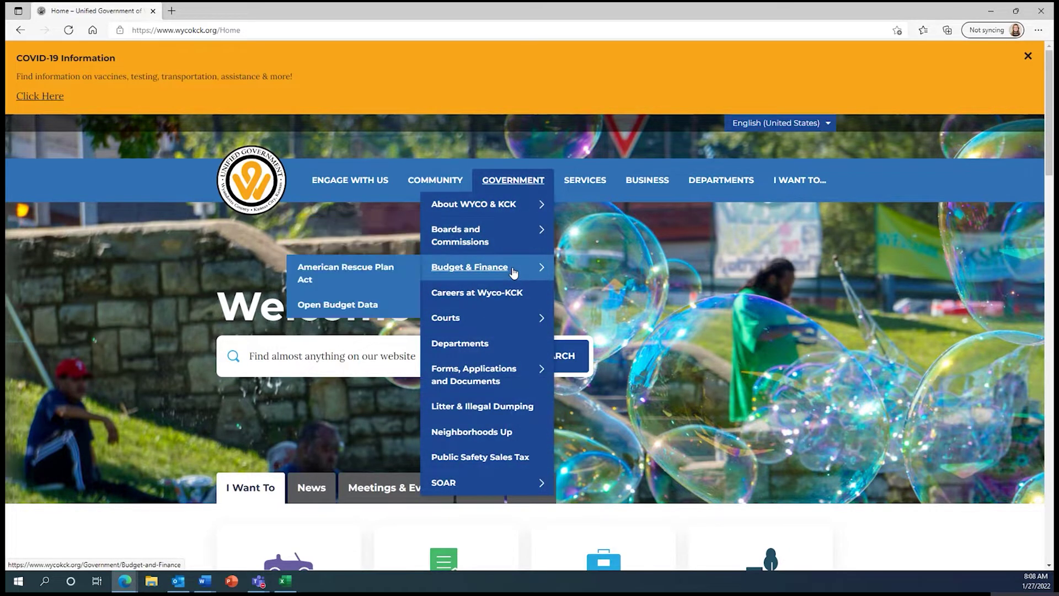
{"action": "left_click", "coordinate": [349, 307]}
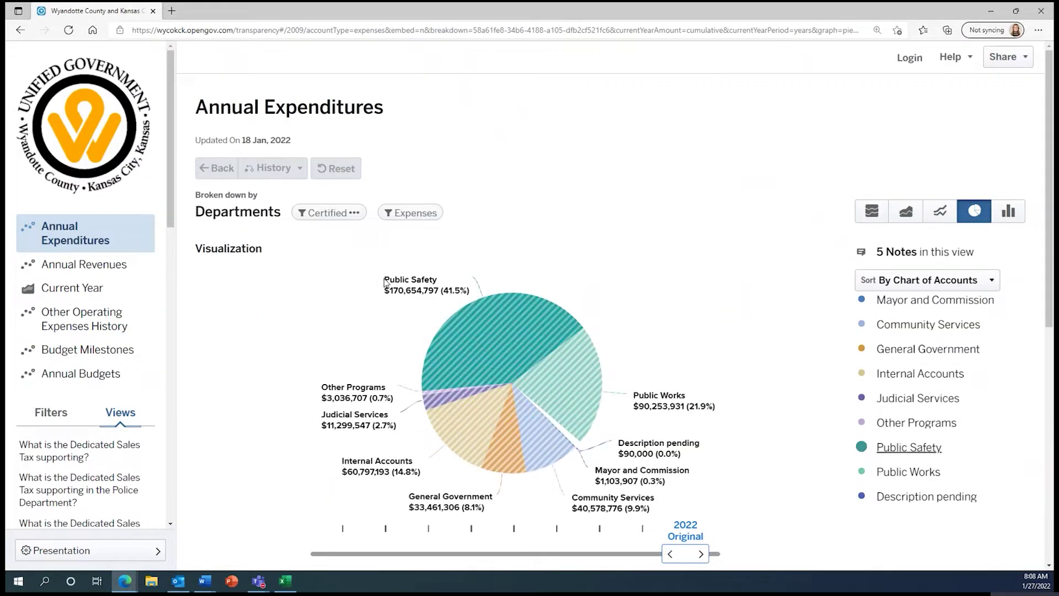
Scroll down to the Annual Expenditures pie chart by department and its yearly data table.
{"action": "scroll", "coordinate": [590, 154], "scroll_direction": "down", "scroll_amount": 3}
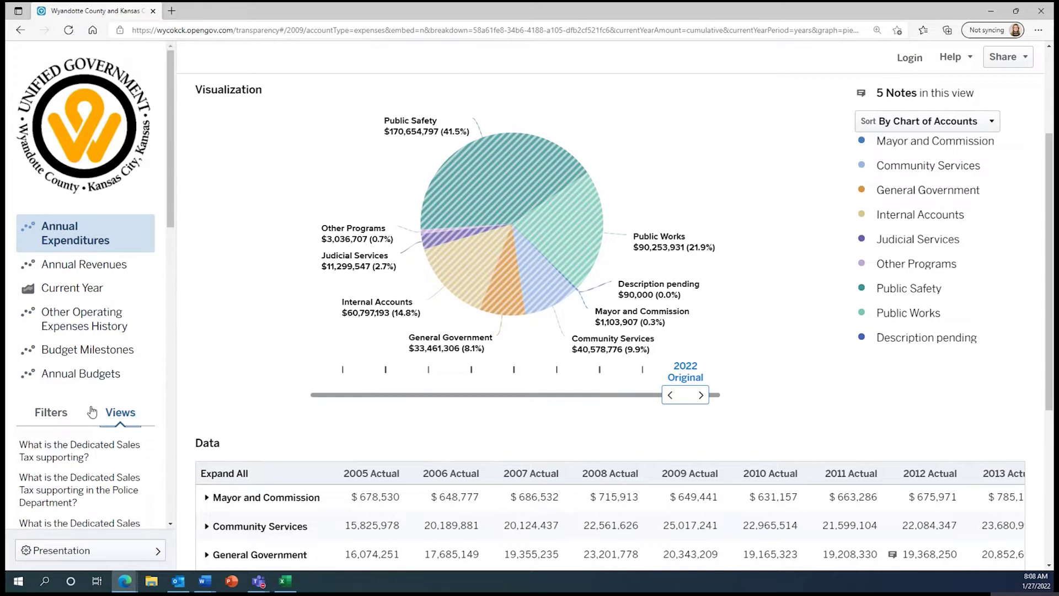
{"action": "scroll", "coordinate": [92, 412], "scroll_direction": "down", "scroll_amount": 3}
Open the chart's Filters and keep Show set to Expenses, broken down by Departments.
{"action": "left_click", "coordinate": [61, 266]}
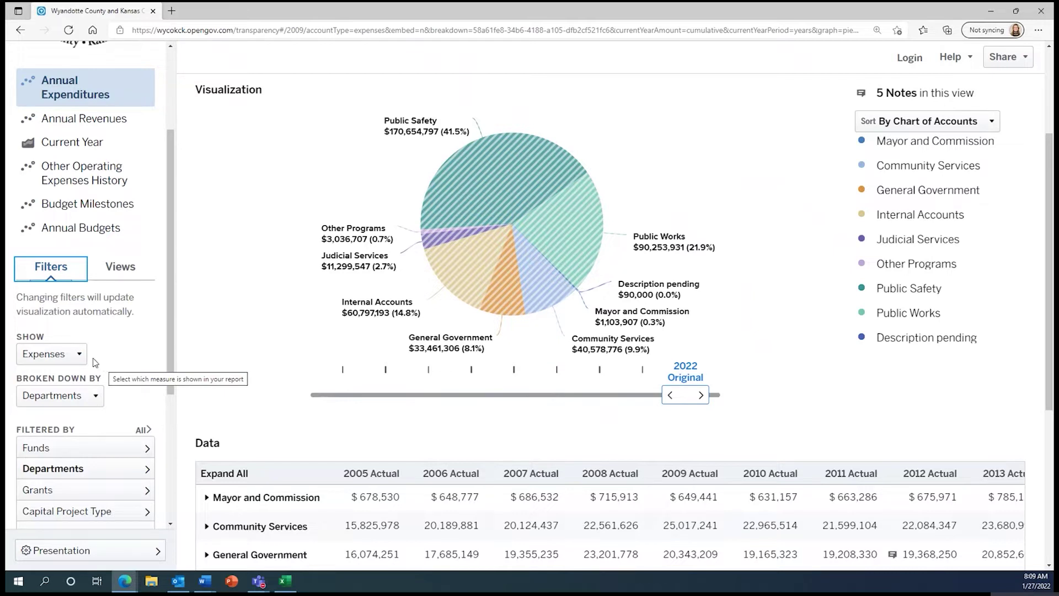
{"action": "left_click", "coordinate": [81, 357]}
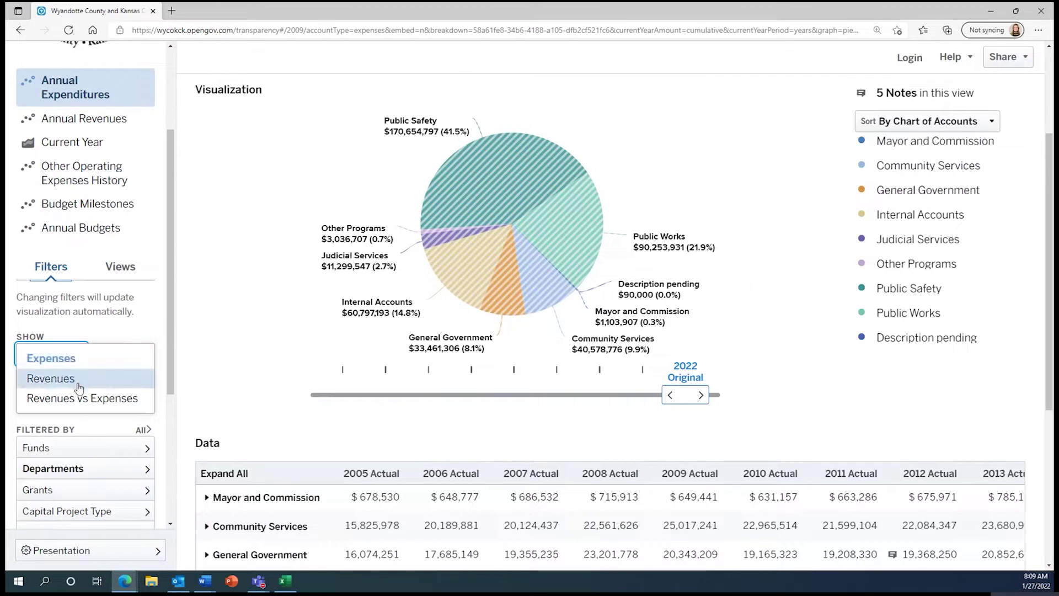
{"action": "left_click", "coordinate": [121, 315]}
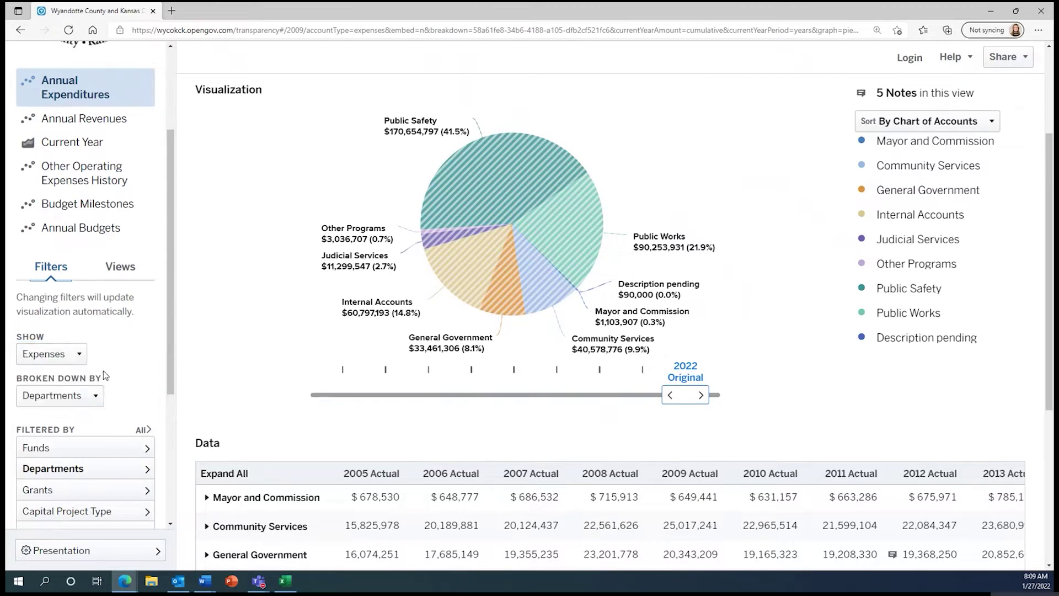
{"action": "left_click", "coordinate": [94, 401]}
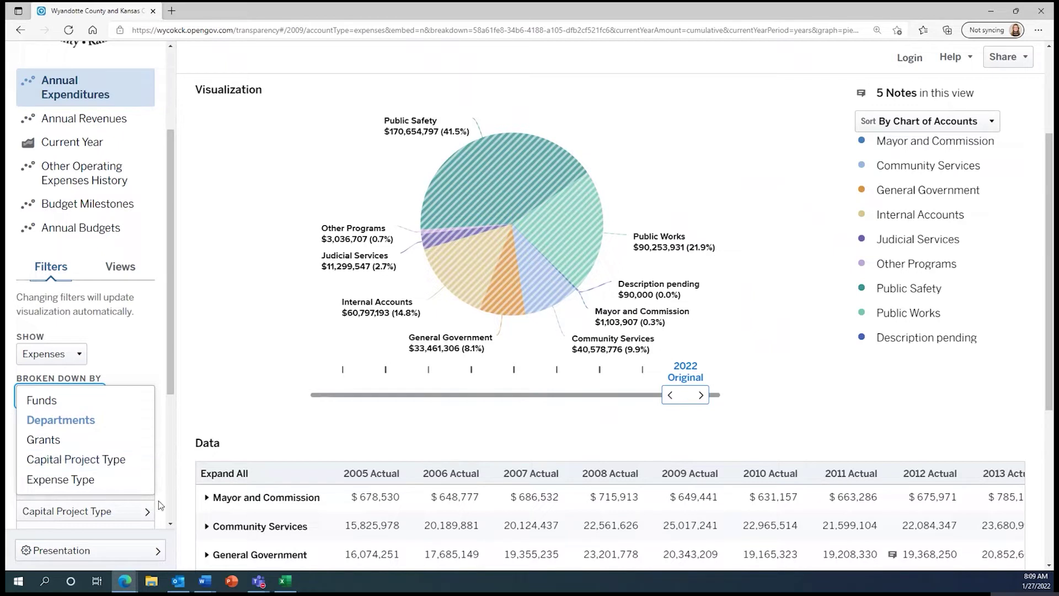
{"action": "left_click", "coordinate": [136, 365]}
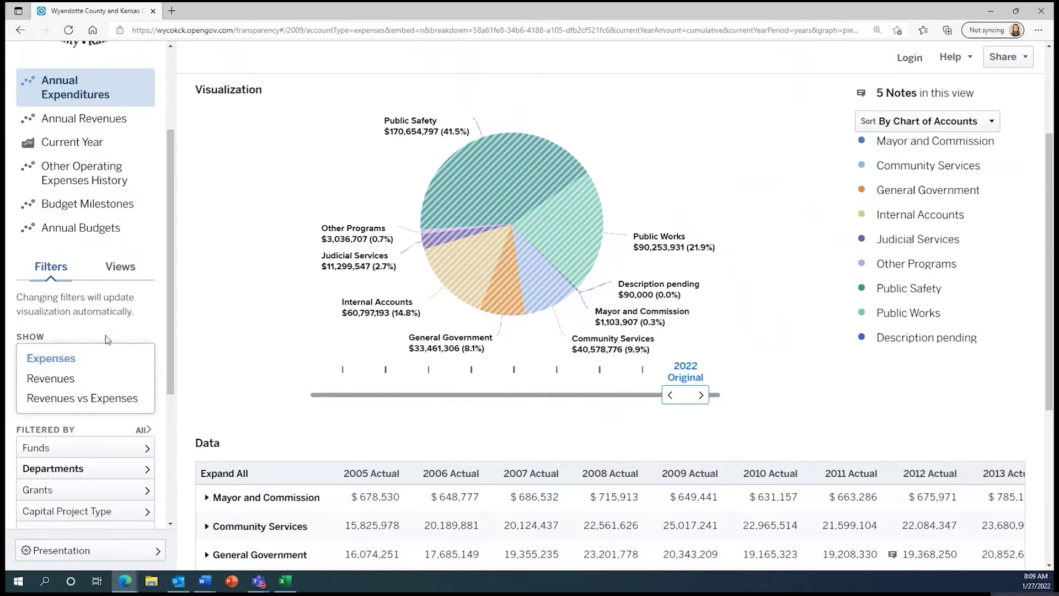
{"action": "left_click", "coordinate": [70, 357]}
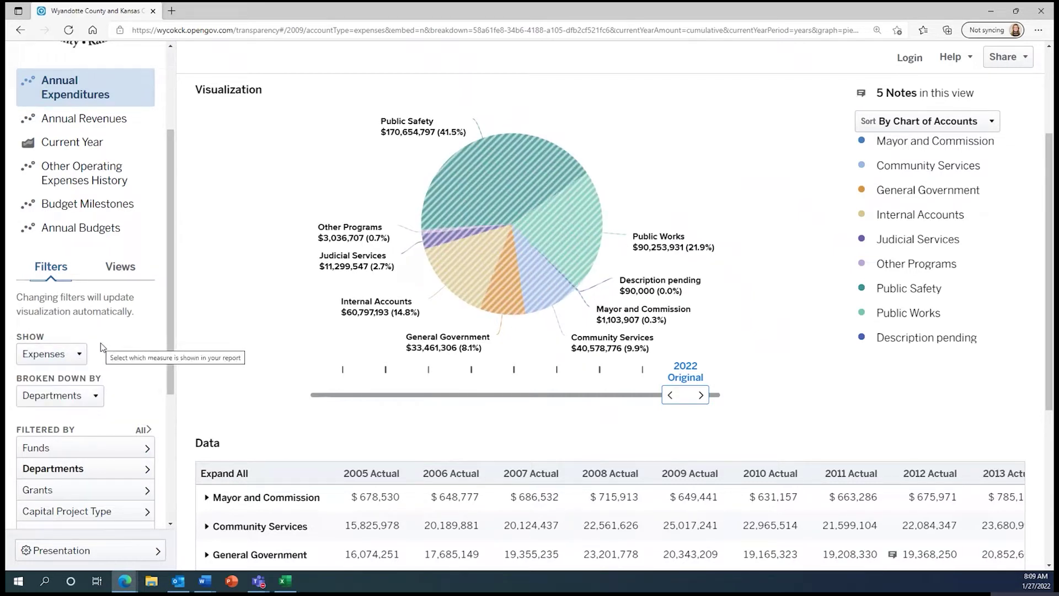
{"action": "left_click", "coordinate": [66, 393]}
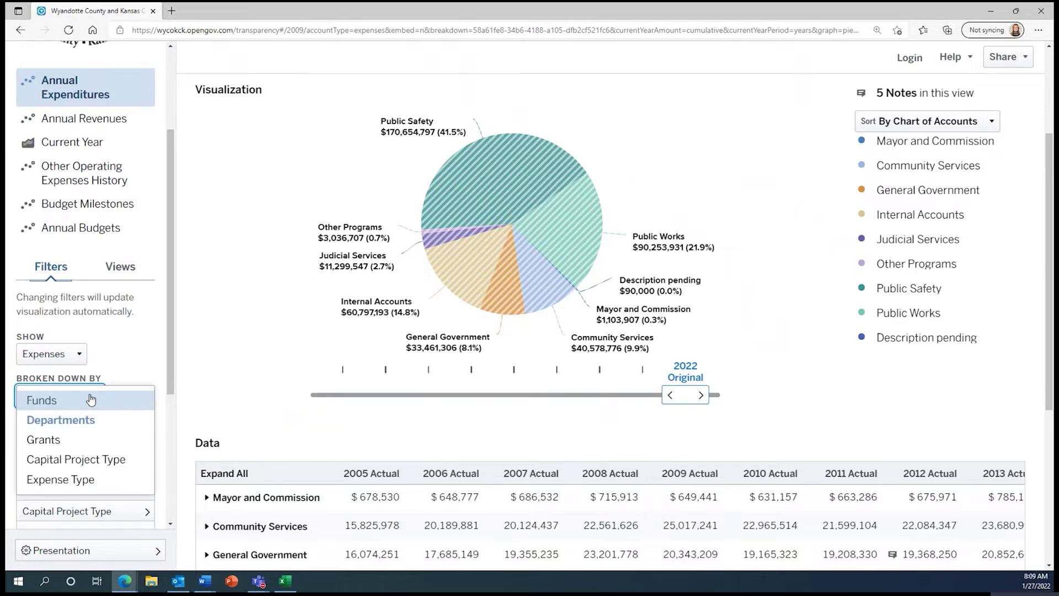
Break the expenditure chart down by Funds and drill into the Consolidated General slice.
{"action": "left_click", "coordinate": [91, 400]}
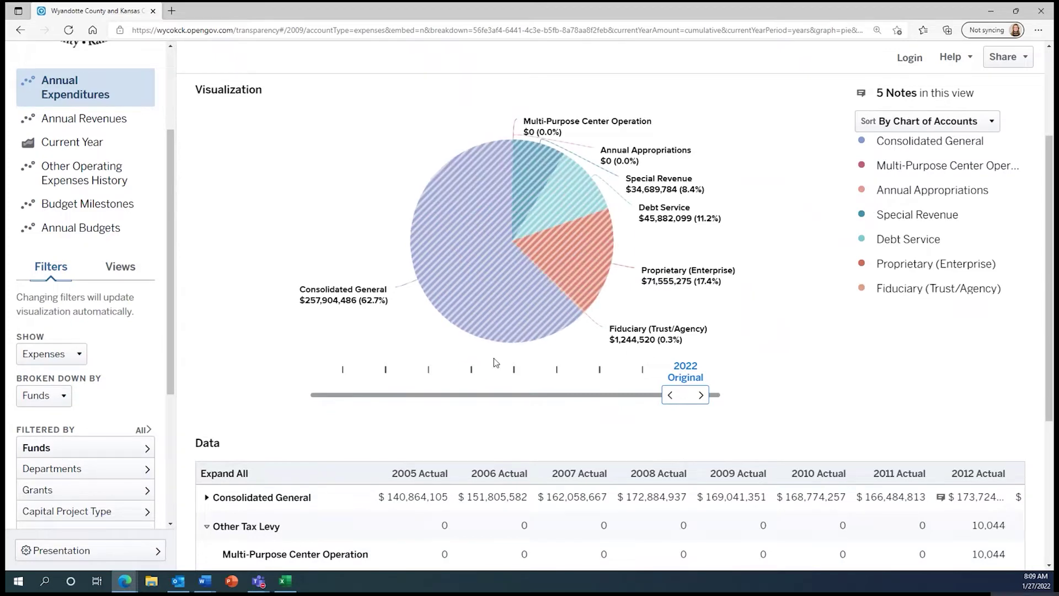
{"action": "scroll", "coordinate": [502, 353], "scroll_direction": "up", "scroll_amount": 3}
{"action": "scroll", "coordinate": [511, 347], "scroll_direction": "down", "scroll_amount": 1}
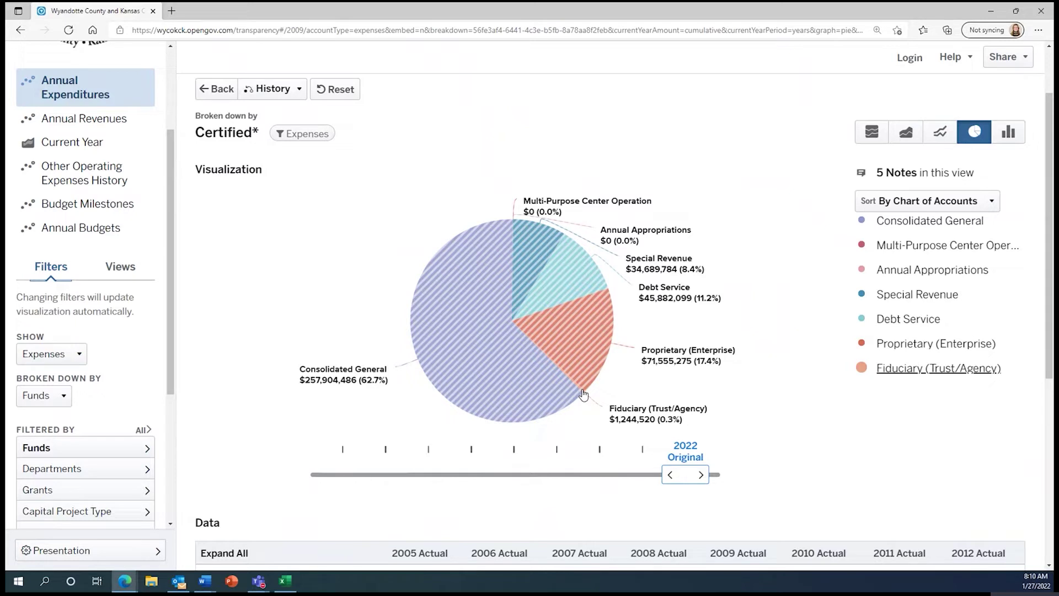
{"action": "left_click", "coordinate": [488, 355]}
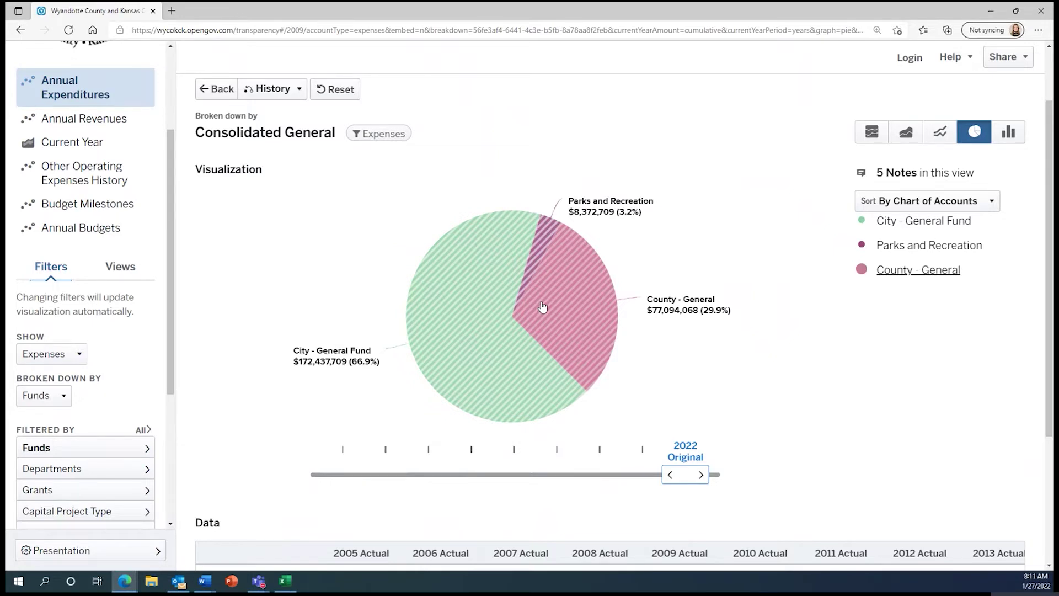
Drill into the County - General fund and break its expenses down by Departments.
{"action": "left_click", "coordinate": [594, 302]}
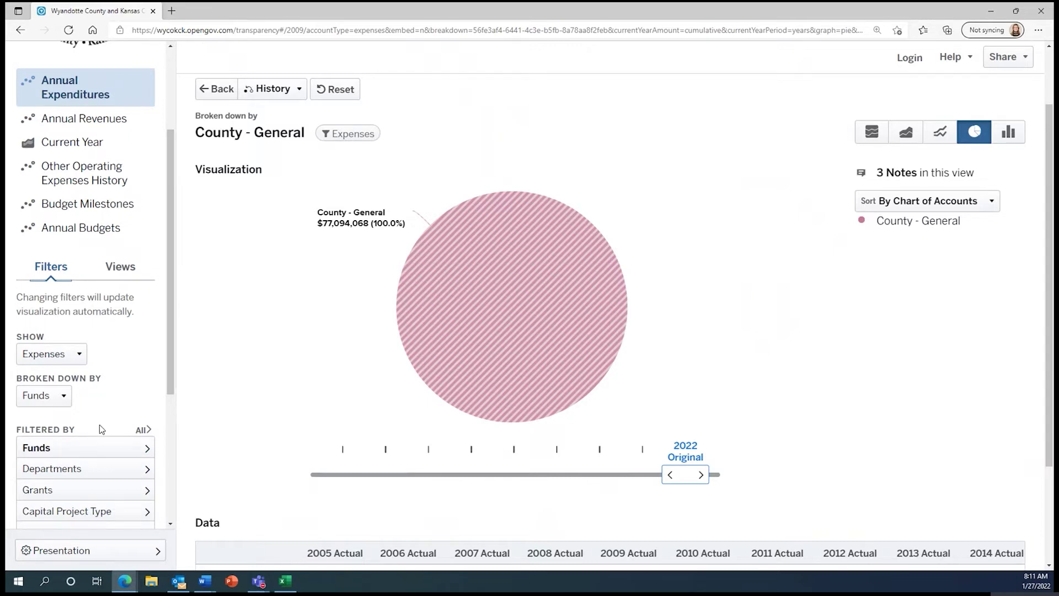
{"action": "left_click", "coordinate": [55, 398]}
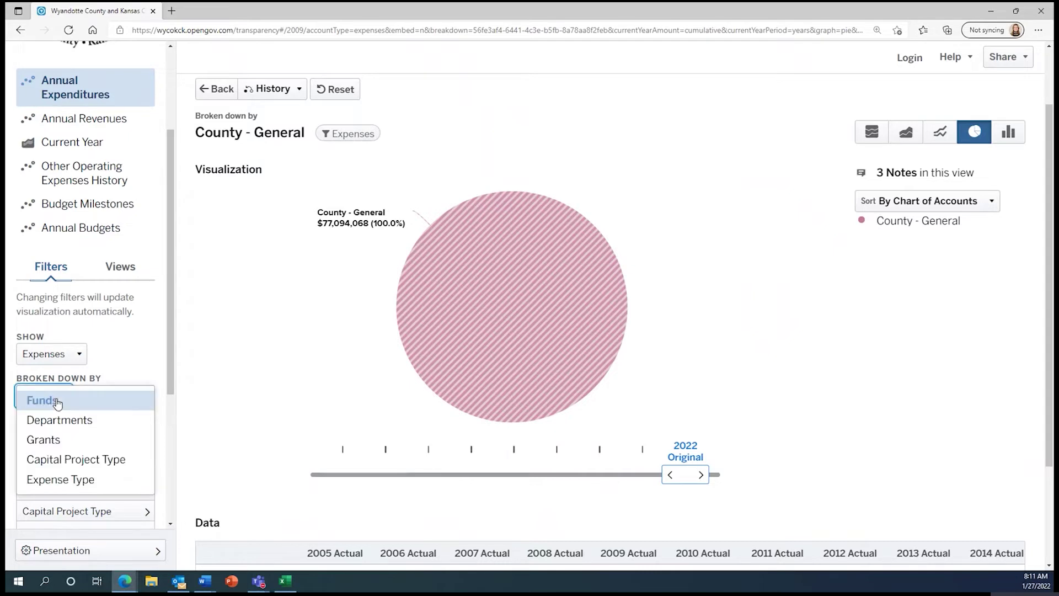
{"action": "left_click", "coordinate": [76, 421]}
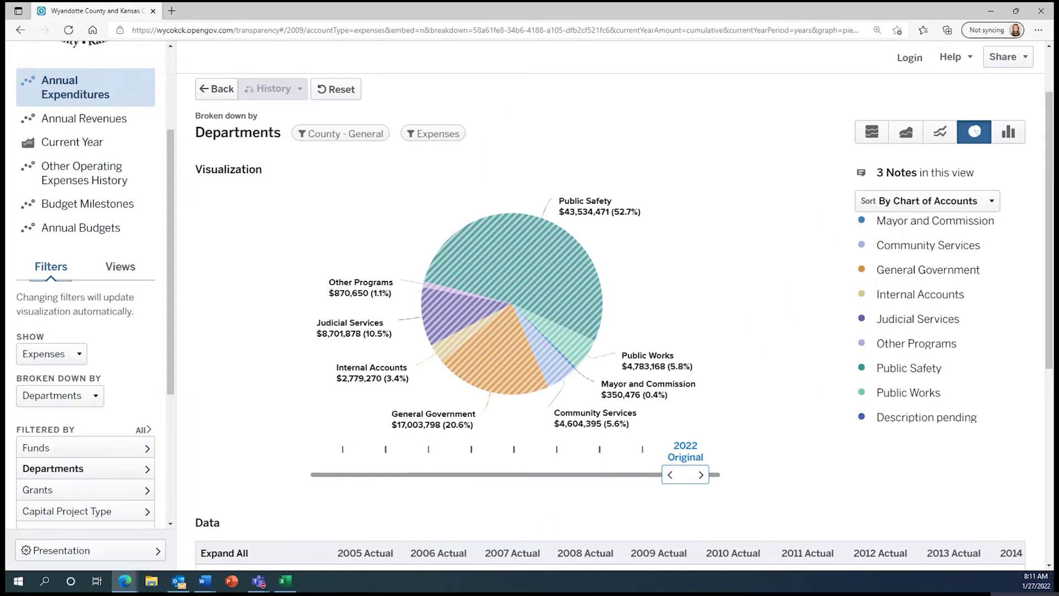
Drill into the Public Safety slice, revealing Sheriff at $33,168,923 (76.2%).
{"action": "left_click", "coordinate": [528, 237]}
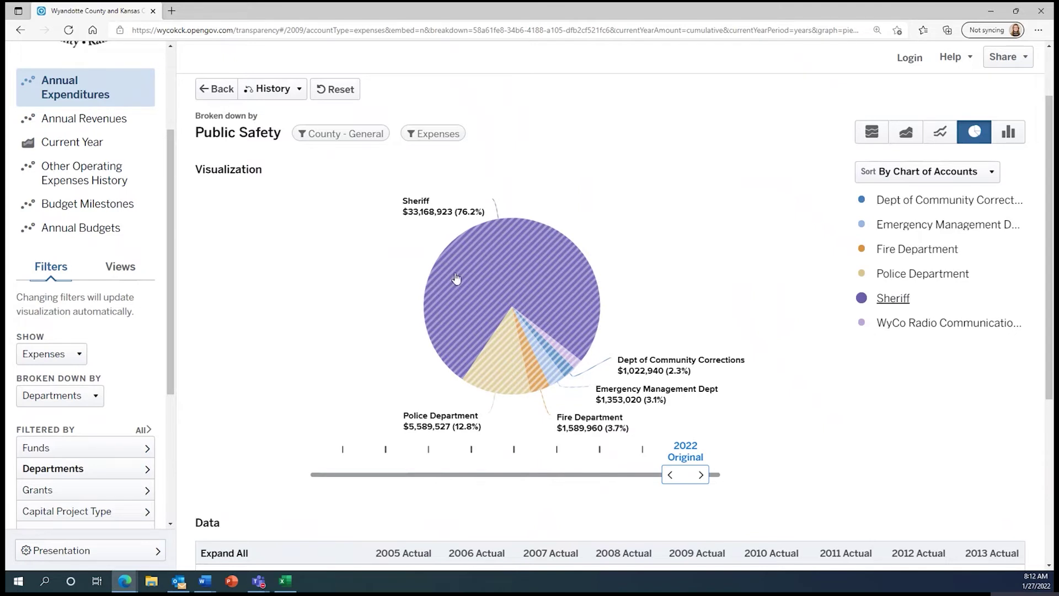
Drill into Sheriff, break its spending down by Expense Type, then reset the chart.
{"action": "left_click", "coordinate": [471, 268]}
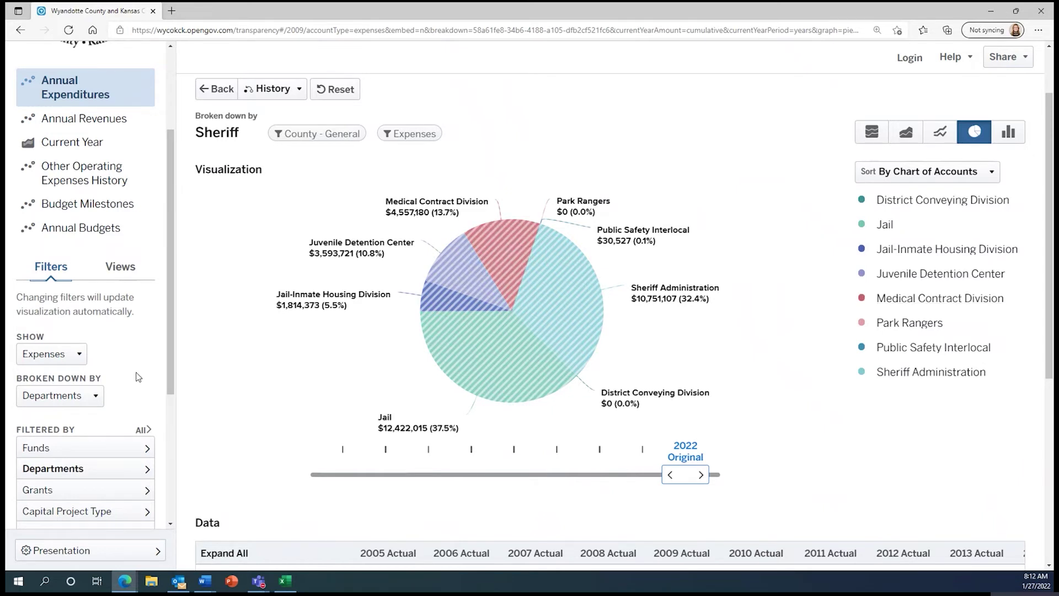
{"action": "left_click", "coordinate": [84, 395]}
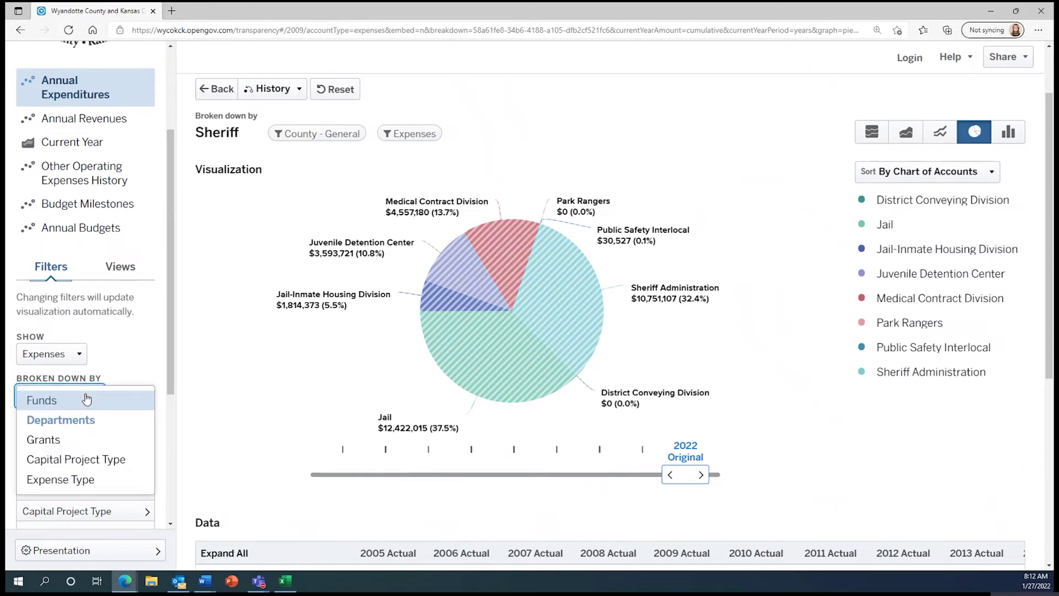
{"action": "left_click", "coordinate": [83, 479]}
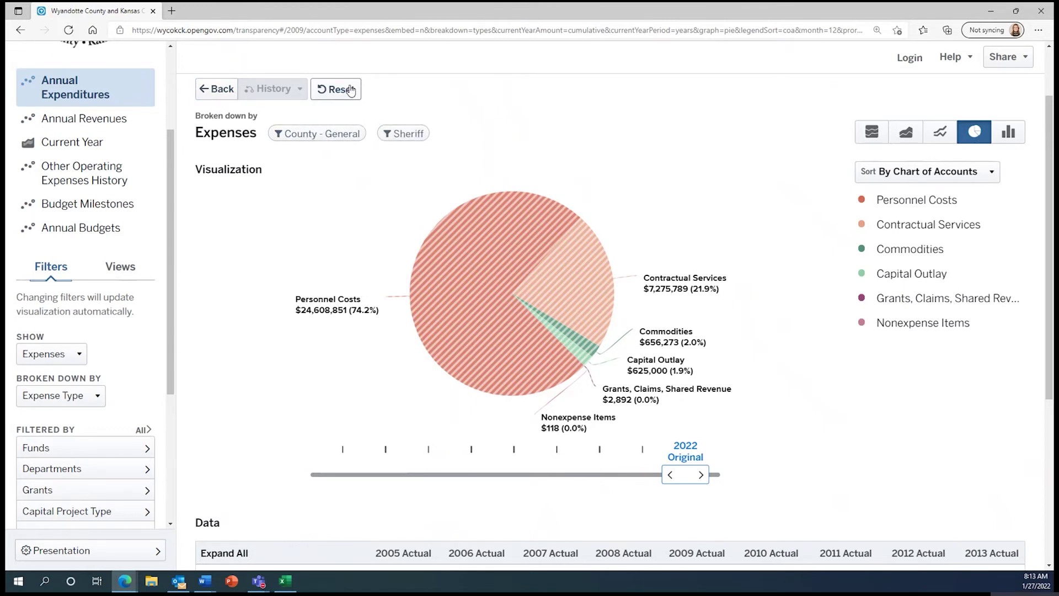
{"action": "left_click", "coordinate": [351, 91]}
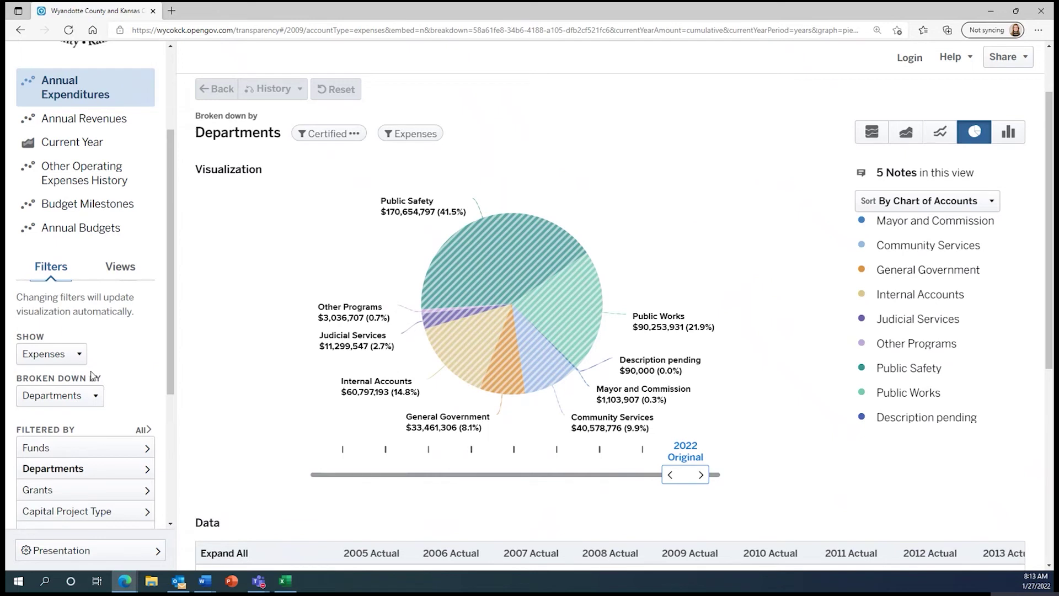
Break the chart down by Funds and drill through Consolidated General into City - General Fund.
{"action": "left_click", "coordinate": [89, 403]}
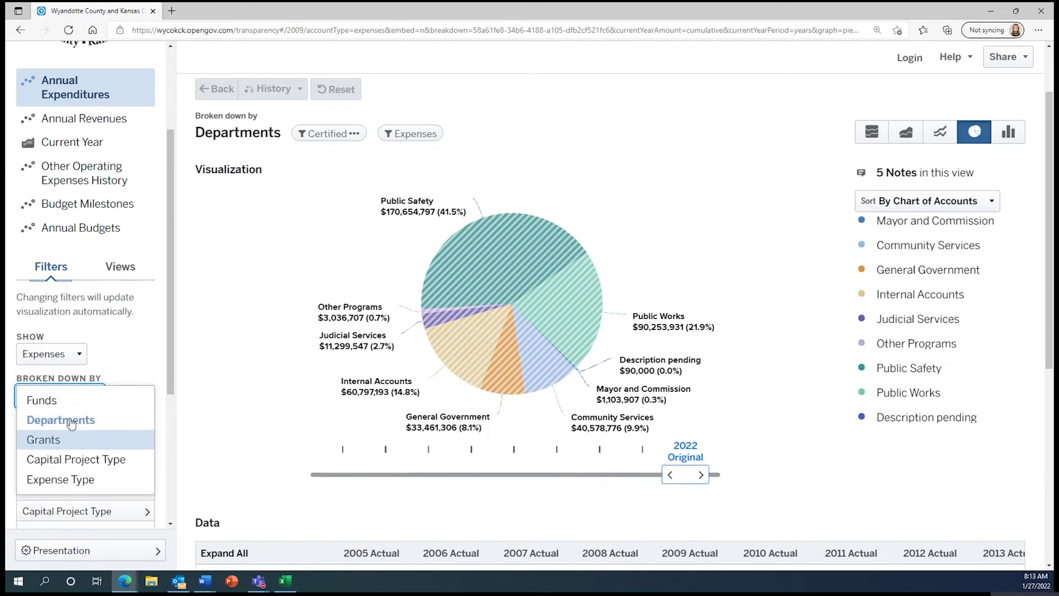
{"action": "left_click", "coordinate": [69, 402]}
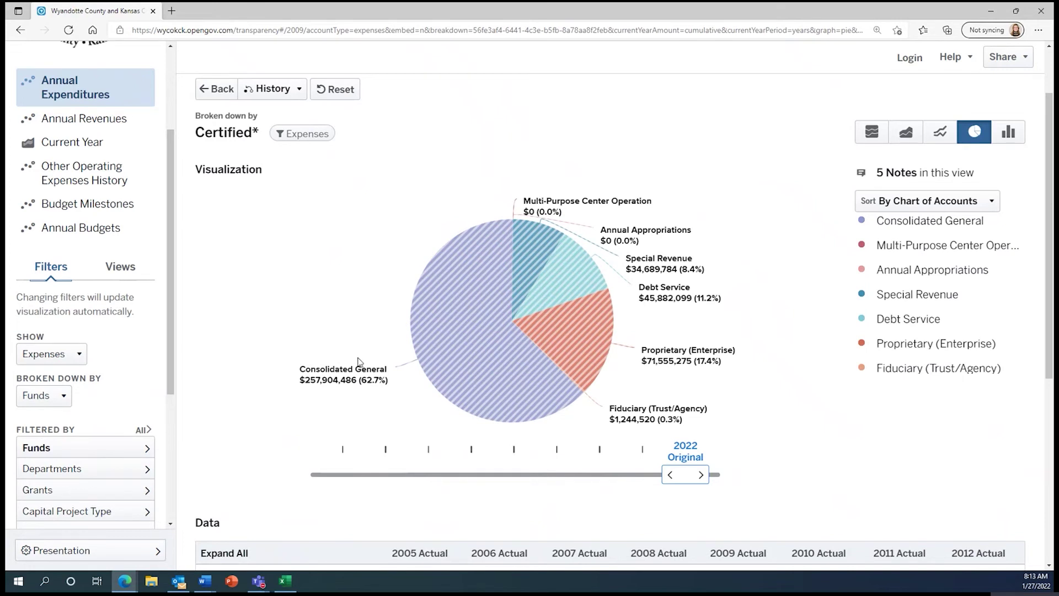
{"action": "left_click", "coordinate": [431, 346]}
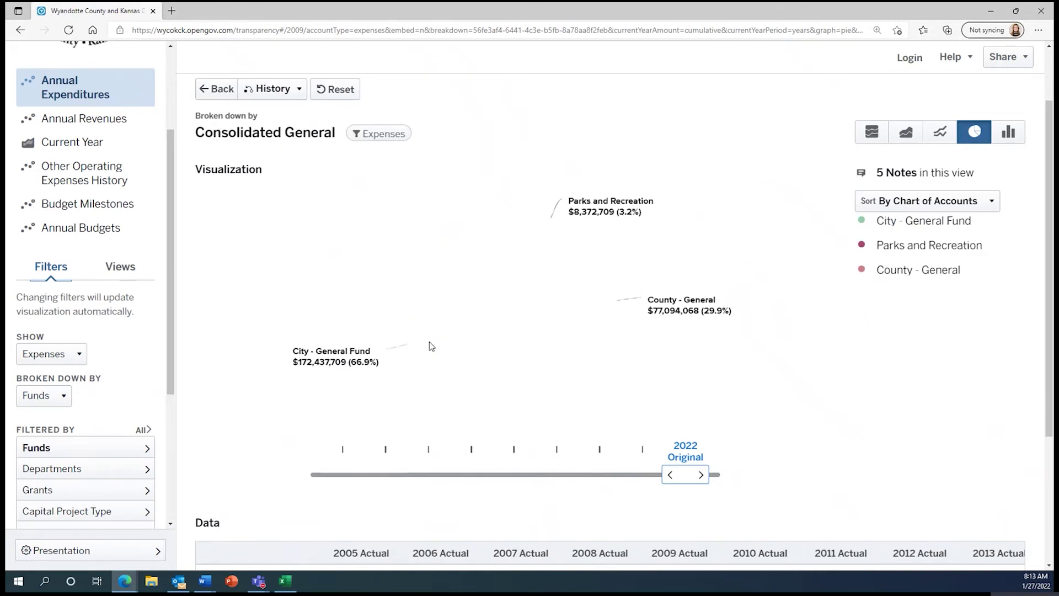
{"action": "left_click", "coordinate": [442, 371]}
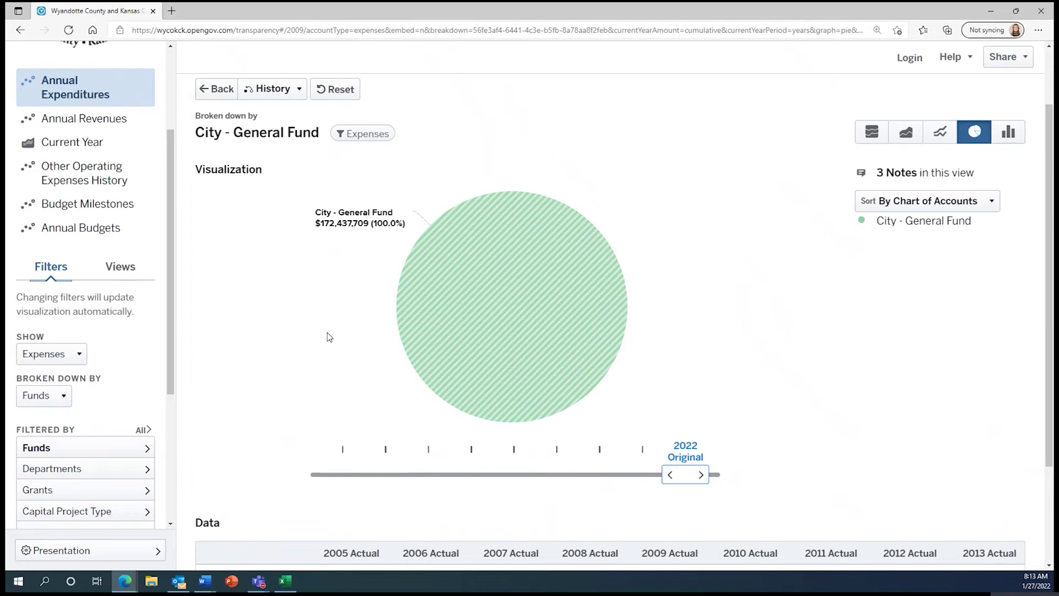
{"action": "left_click", "coordinate": [69, 400]}
Show City - General Fund by Departments, then drill into Community Services and Neighborhood Resource Center.
{"action": "left_click", "coordinate": [65, 420]}
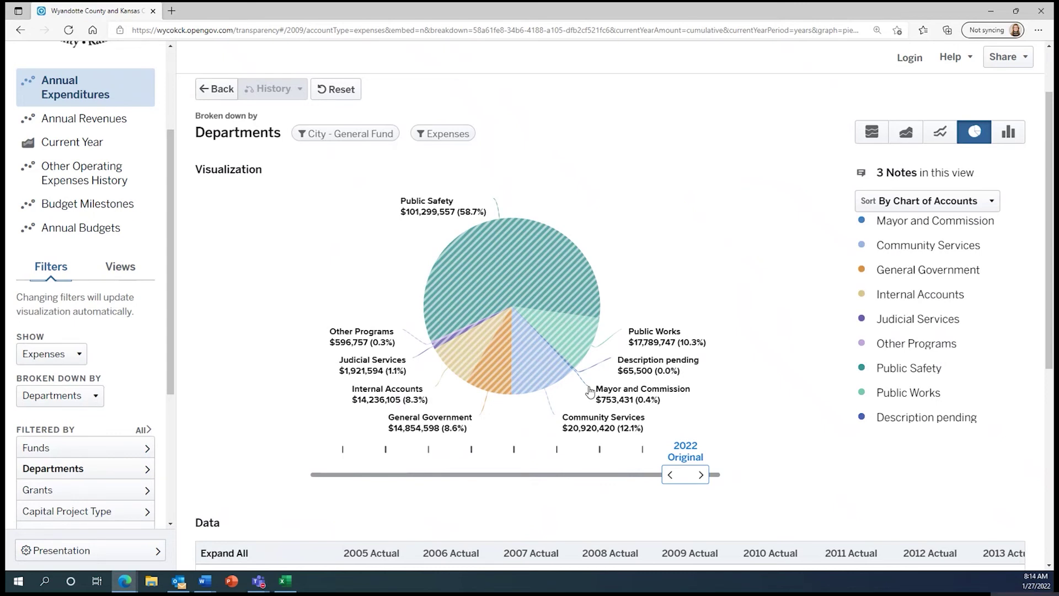
{"action": "left_click", "coordinate": [543, 374]}
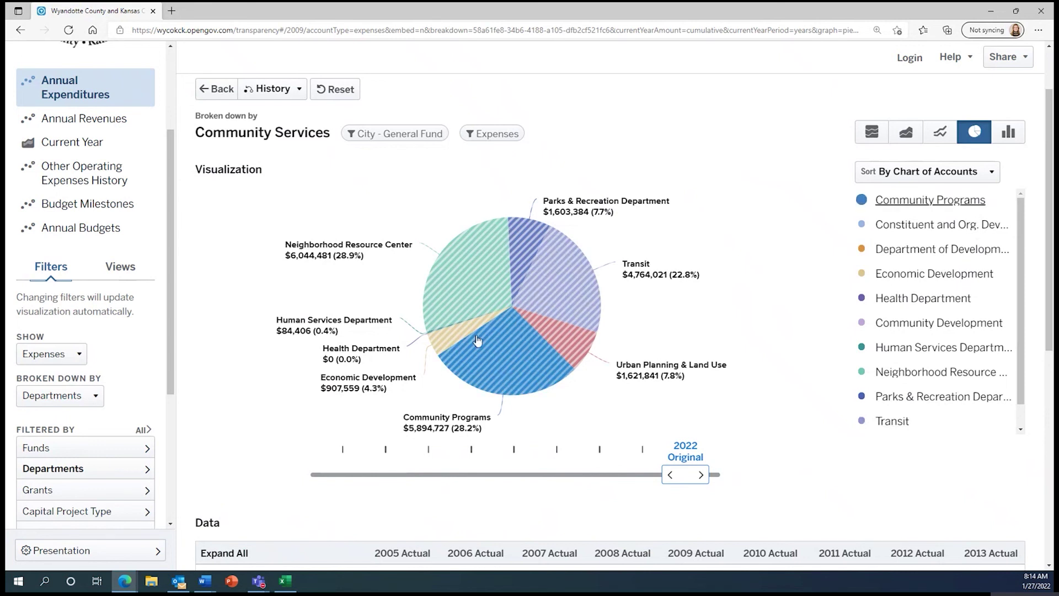
{"action": "left_click", "coordinate": [457, 281]}
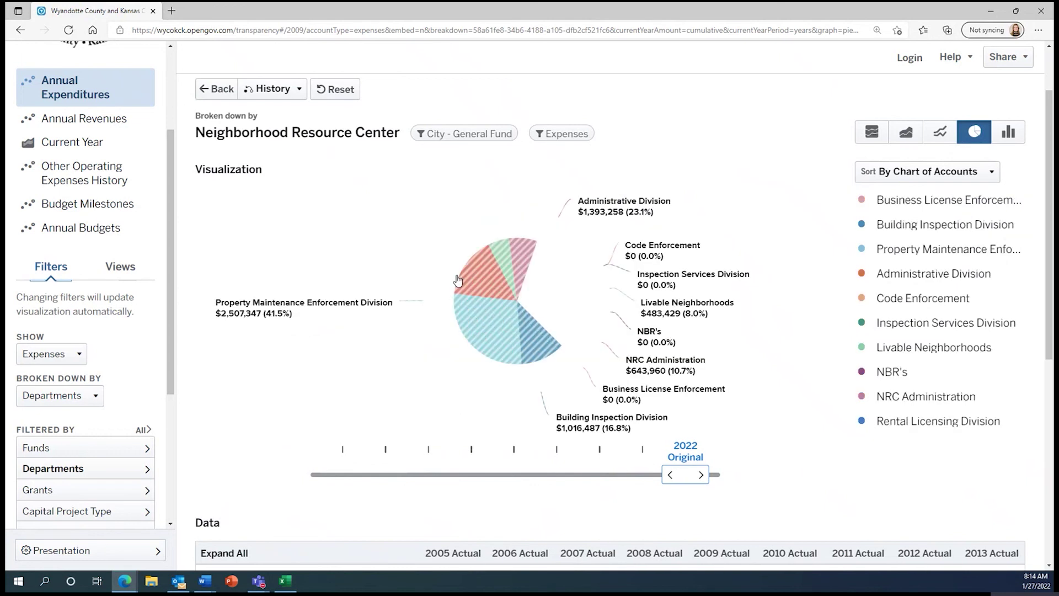